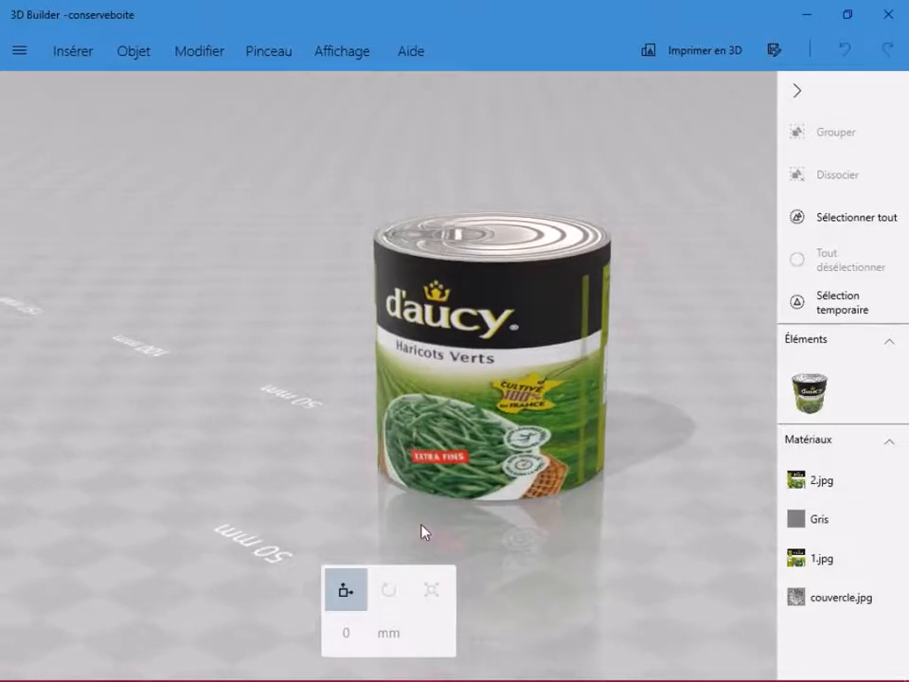
Examine the finished can model from several sides and from above
left_click_drag(526, 533, 215, 563)
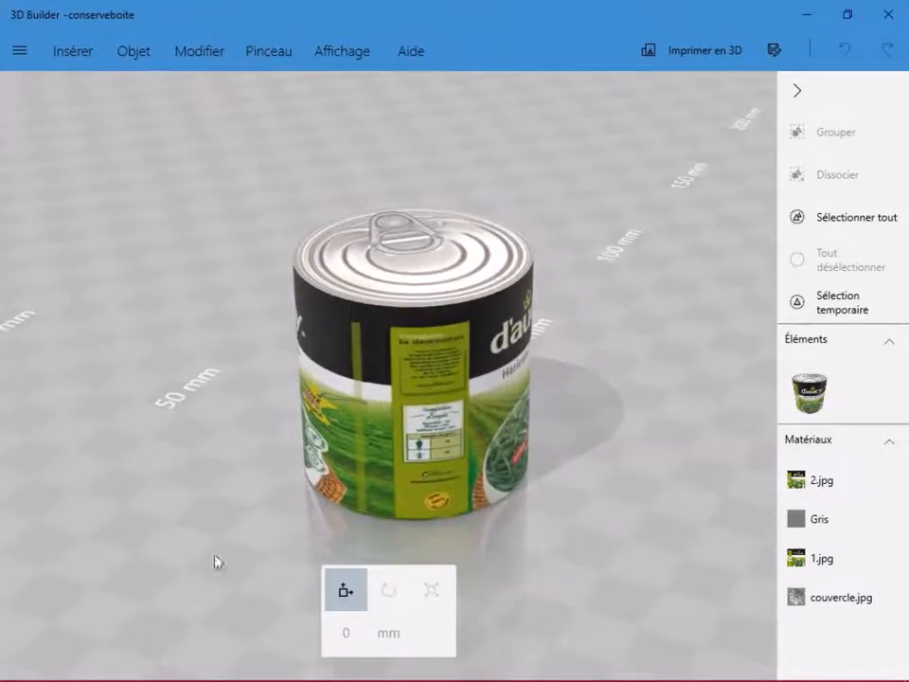
left_click_drag(519, 530, 294, 564)
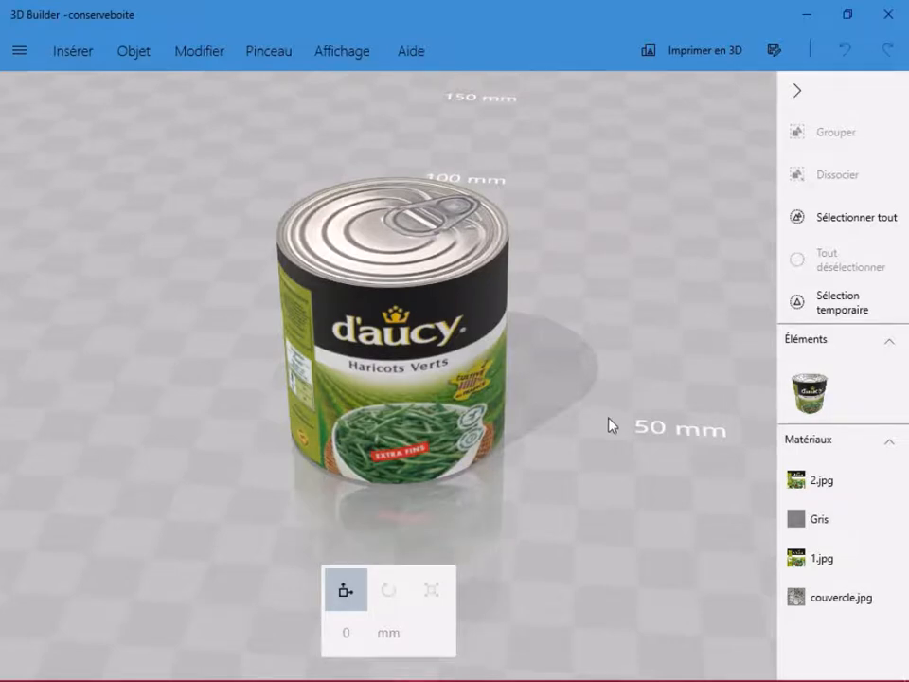
left_click_drag(609, 423, 609, 396)
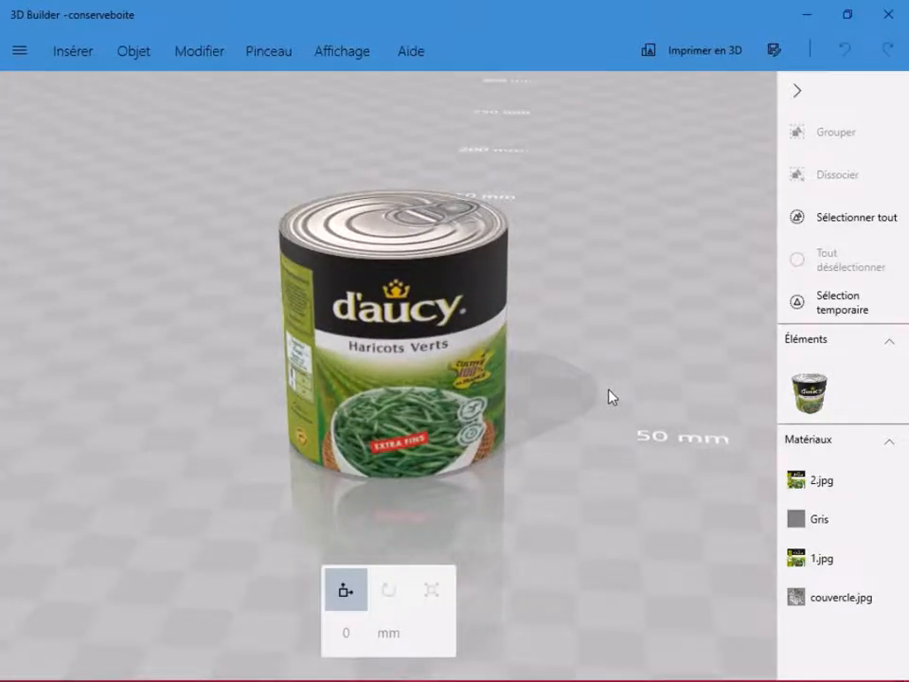
left_click_drag(605, 375, 598, 392)
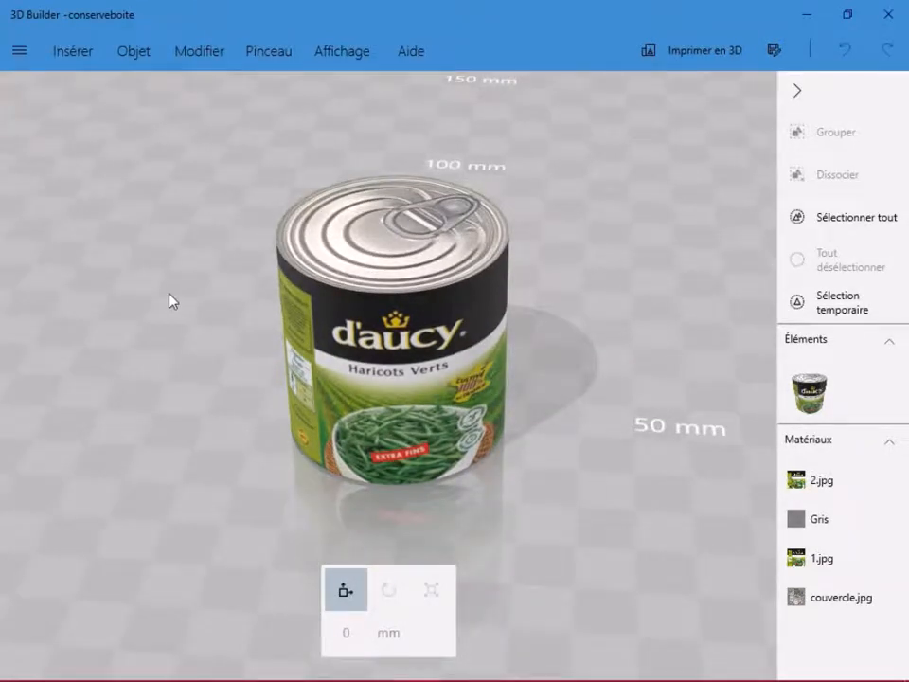
Start a new empty scene, discarding the can model, and insert a cylinder
left_click(19, 53)
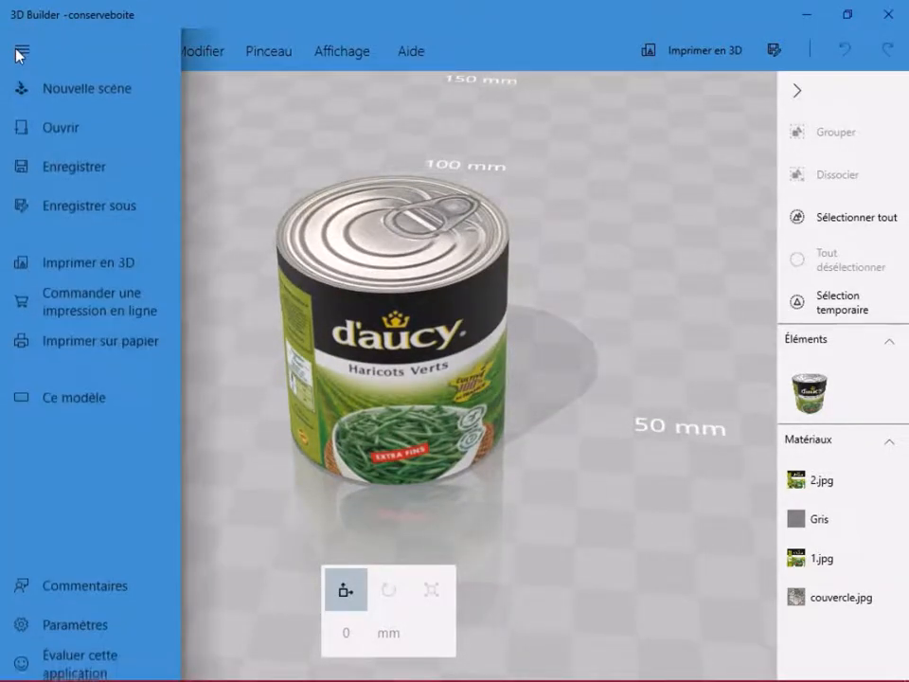
left_click(59, 91)
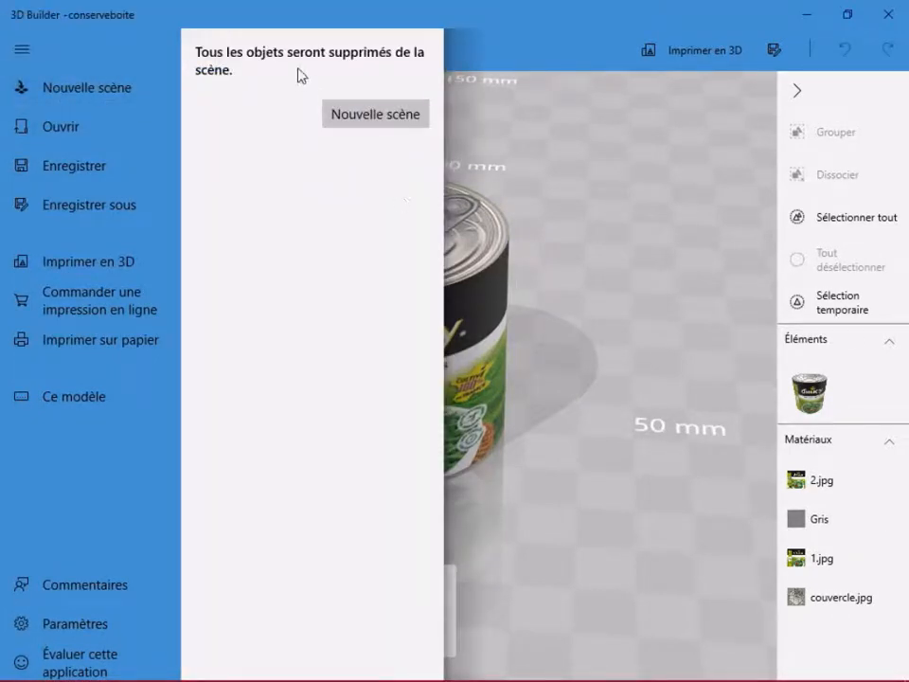
left_click(341, 116)
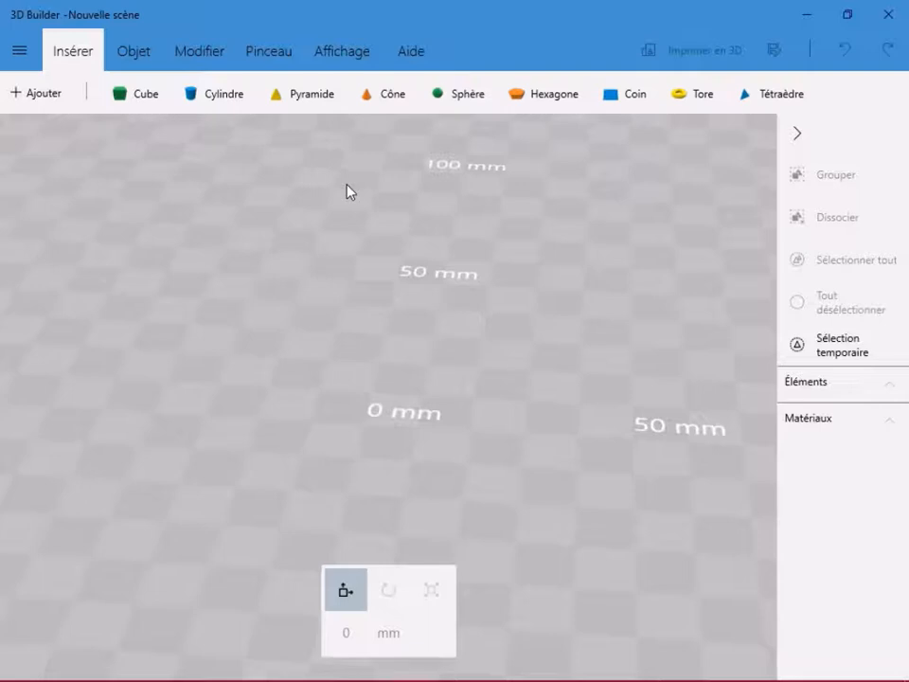
left_click(226, 98)
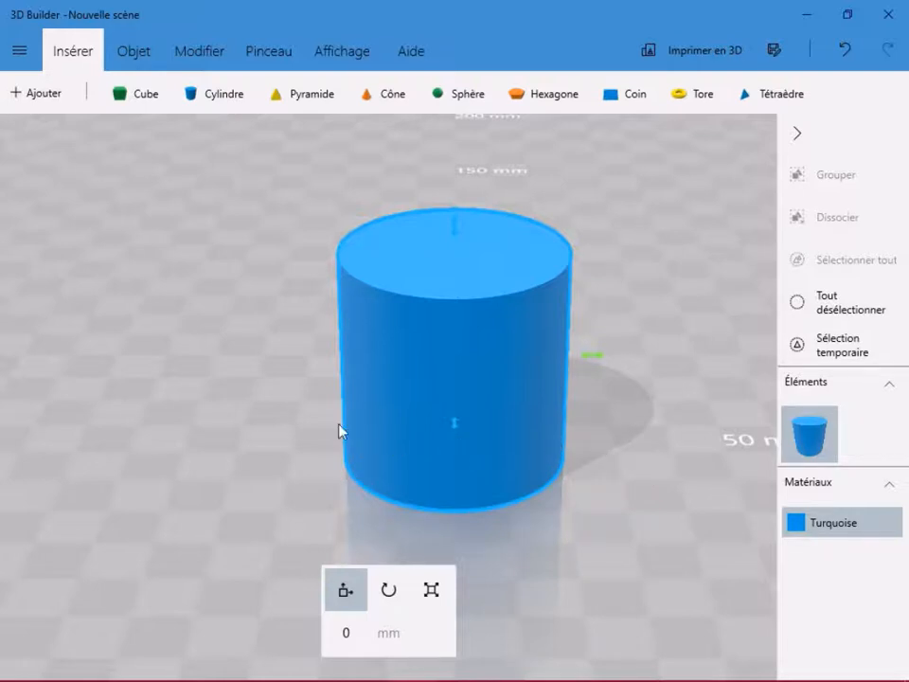
mouse_move(339, 431)
left_mouse_down()
mouse_move(354, 451)
mouse_move(588, 424)
mouse_move(516, 443)
mouse_move(428, 444)
left_mouse_up()
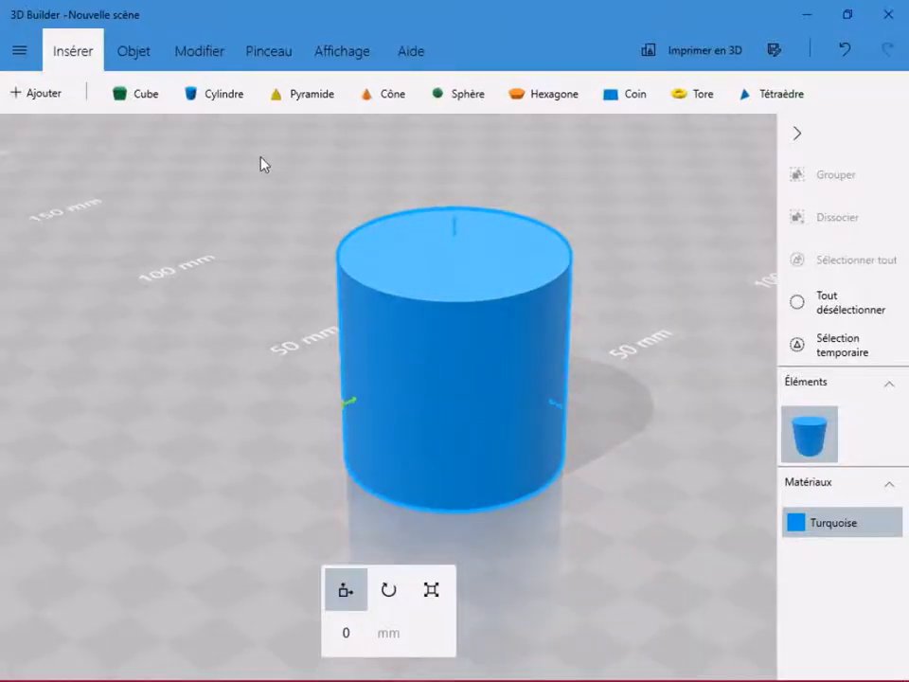
left_click(265, 65)
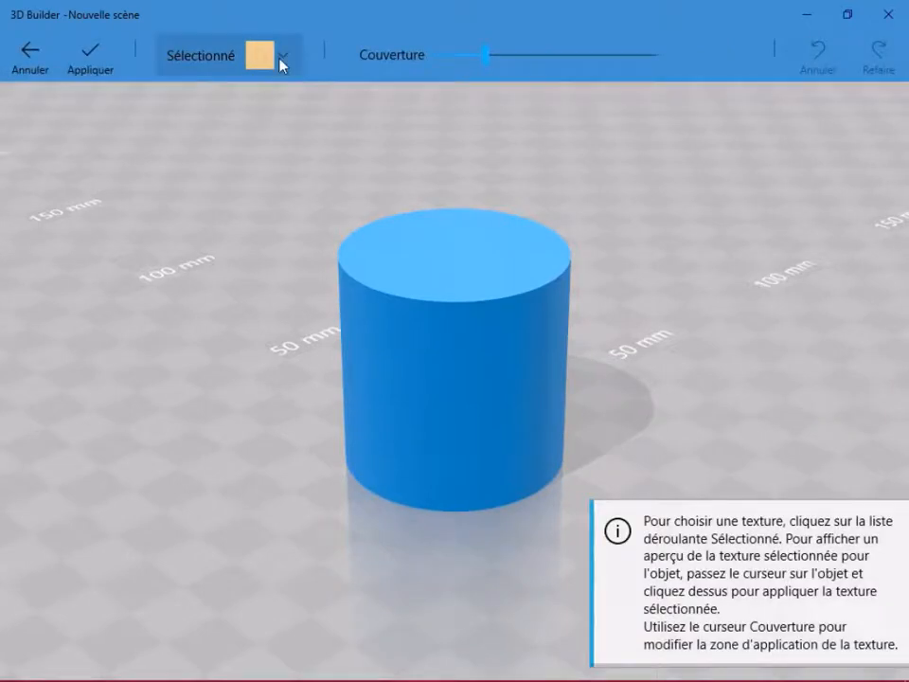
left_click(282, 60)
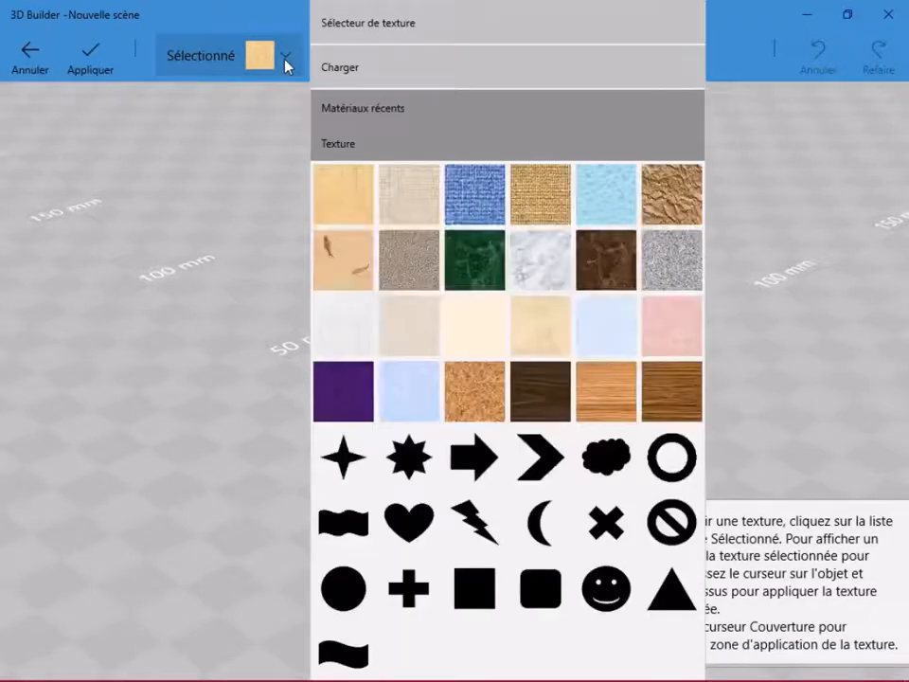
left_click(397, 115)
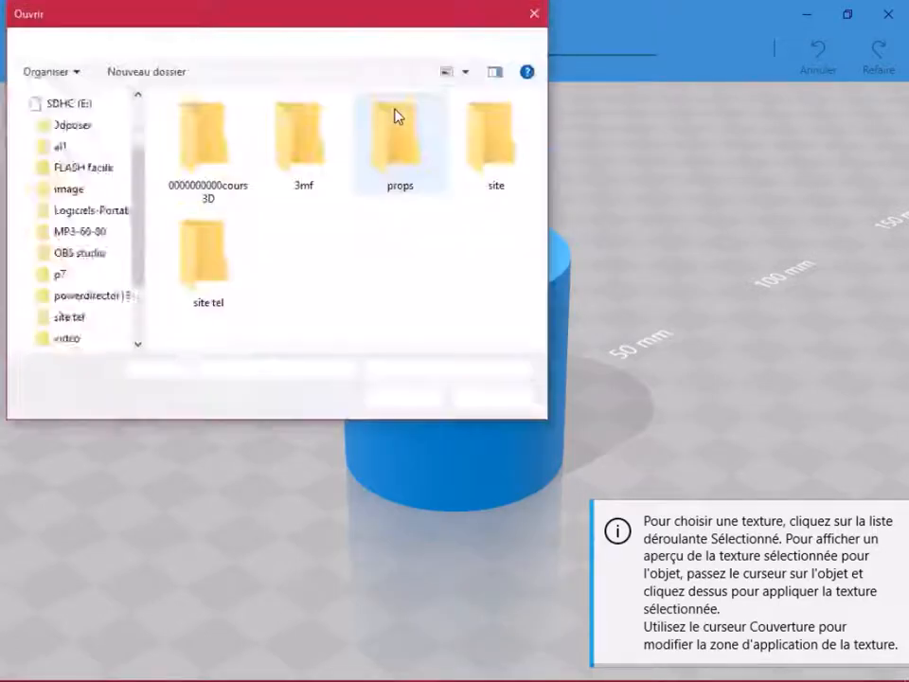
double_click(209, 142)
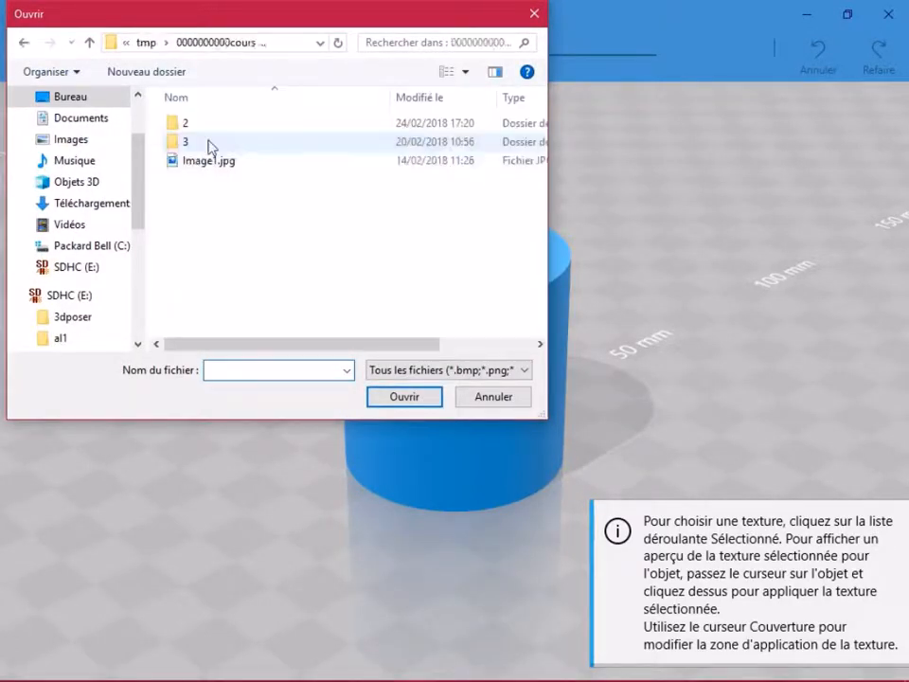
double_click(185, 126)
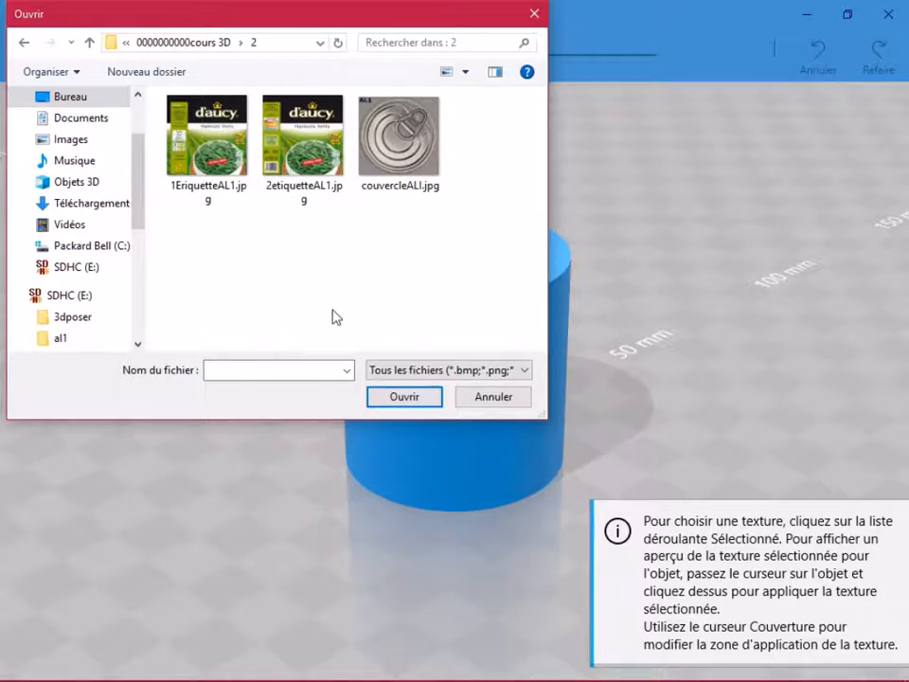
left_click(205, 138)
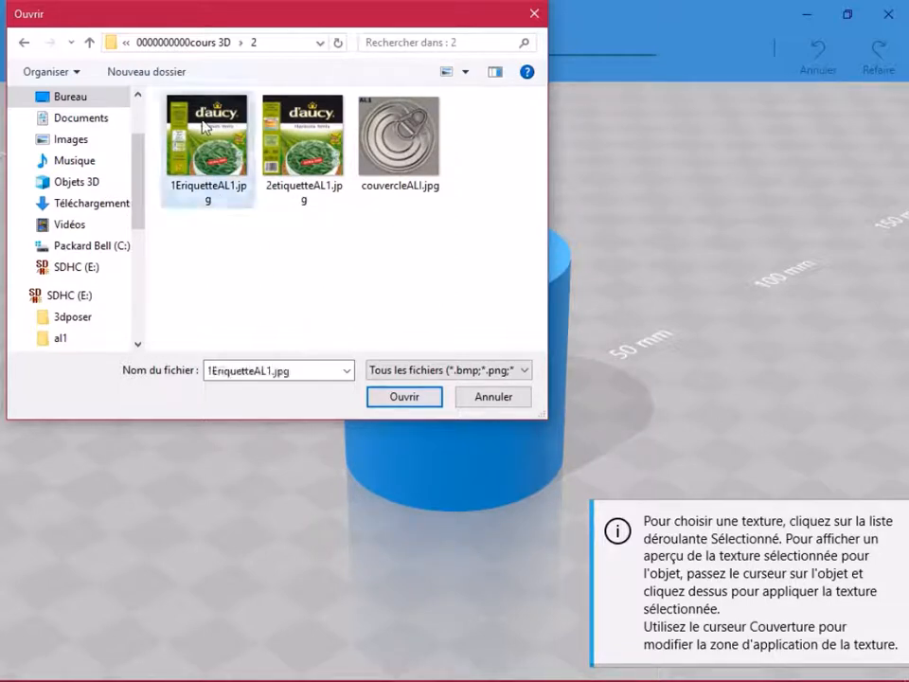
left_click(401, 397)
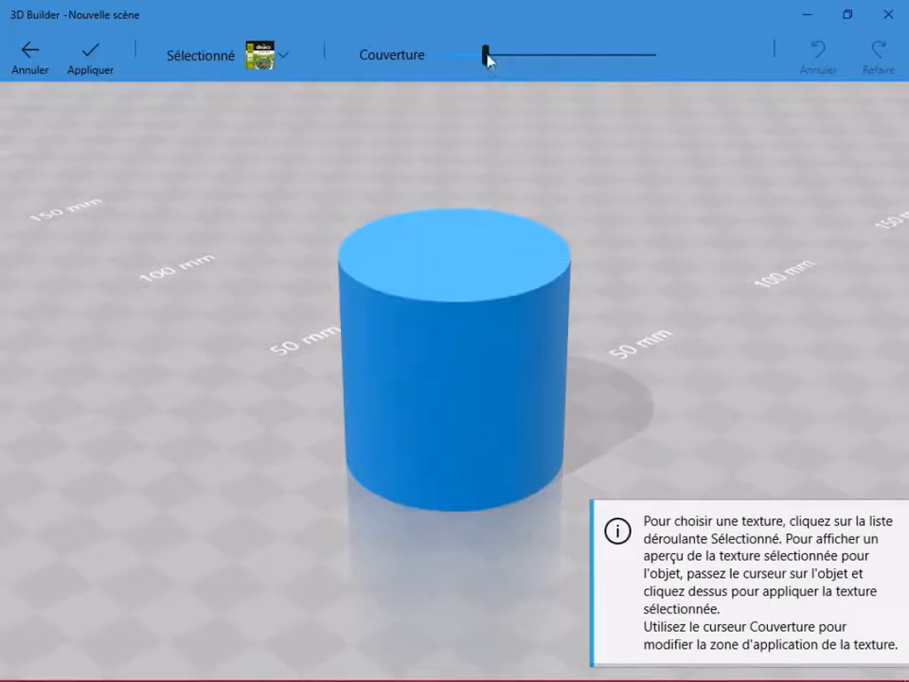
Raise the texture coverage to its maximum and place the label image on the cylinder's side
left_click_drag(488, 59, 652, 59)
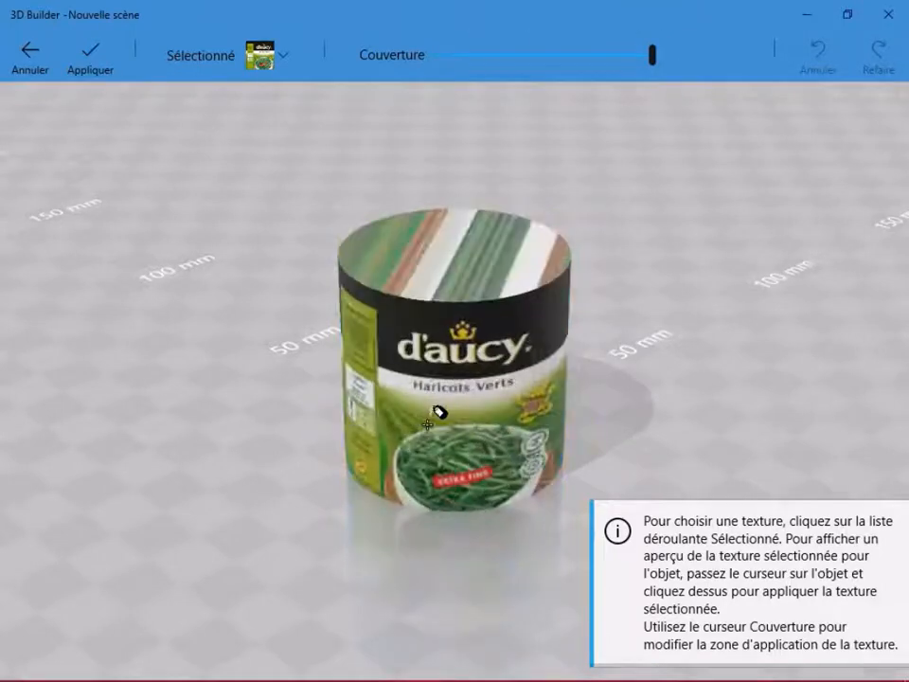
left_click(501, 414)
left_click_drag(217, 477, 247, 490)
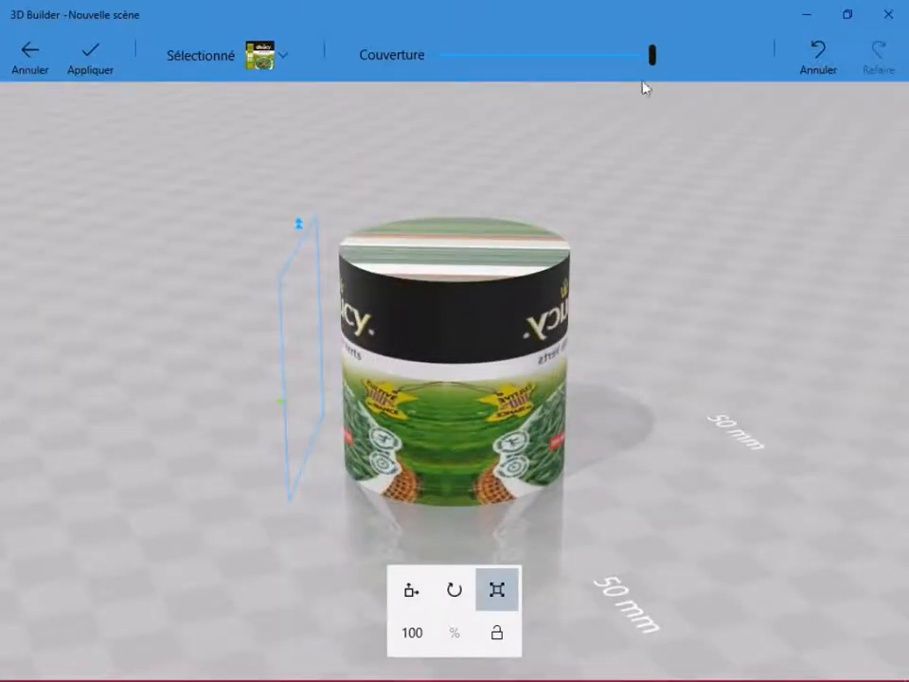
left_click_drag(328, 463, 552, 447)
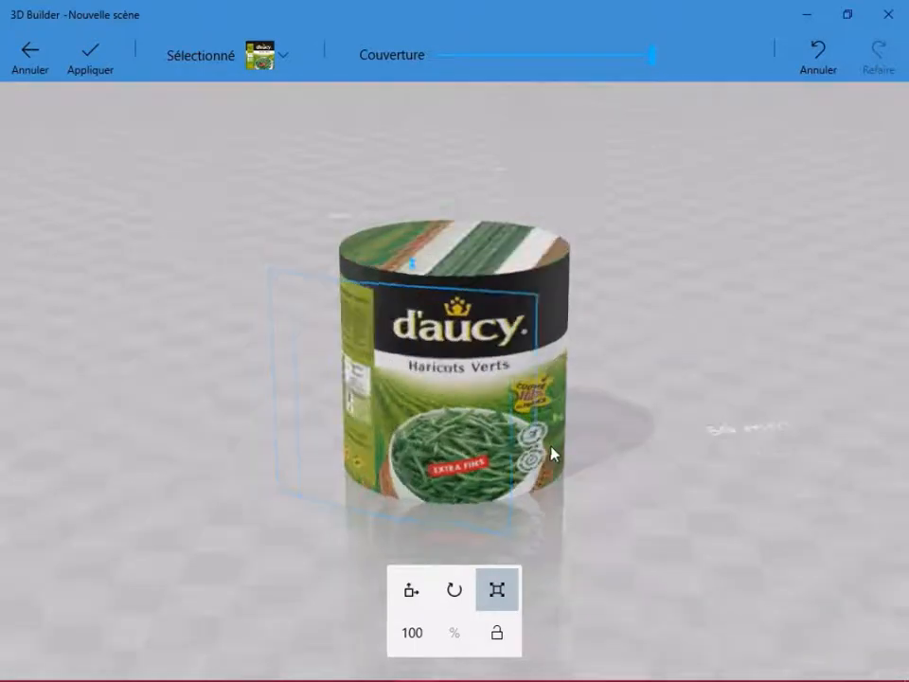
Reduce the label's texture coverage to about half of its range and apply the texture to the cylinder
left_click_drag(535, 55, 546, 63)
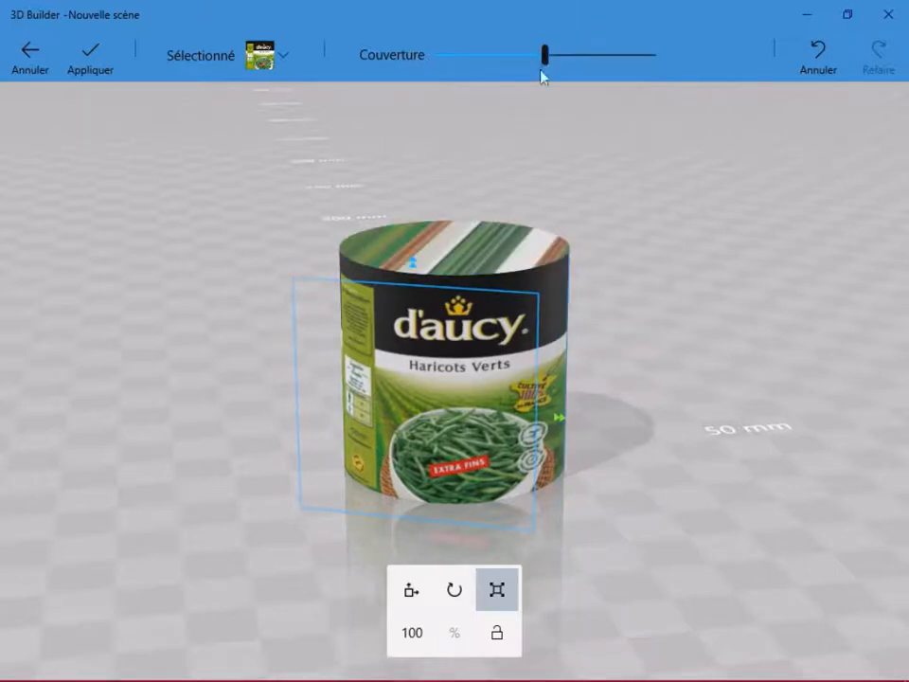
left_click_drag(227, 410, 261, 463)
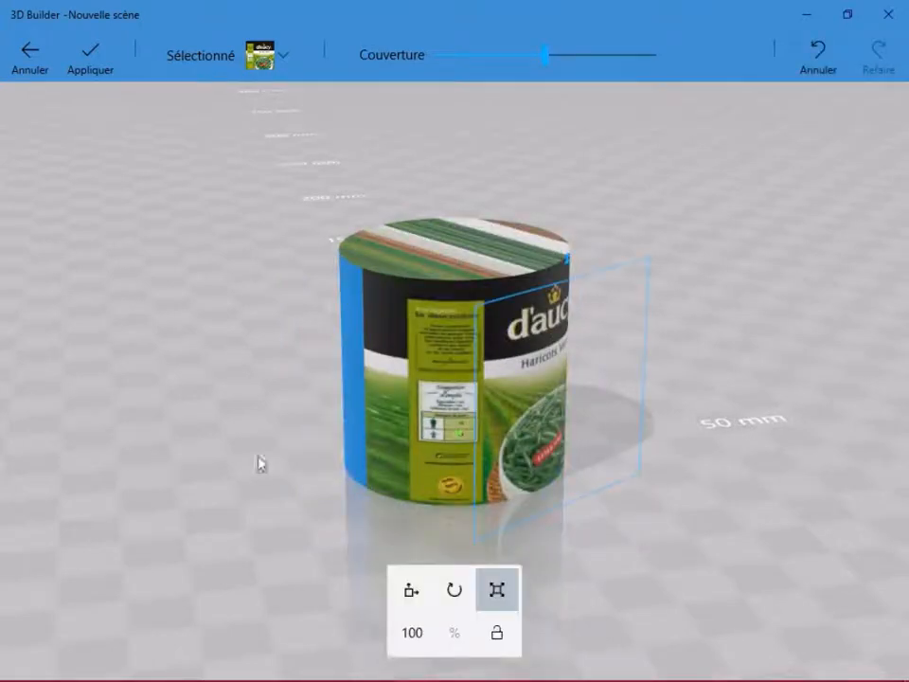
left_click_drag(201, 455, 138, 444)
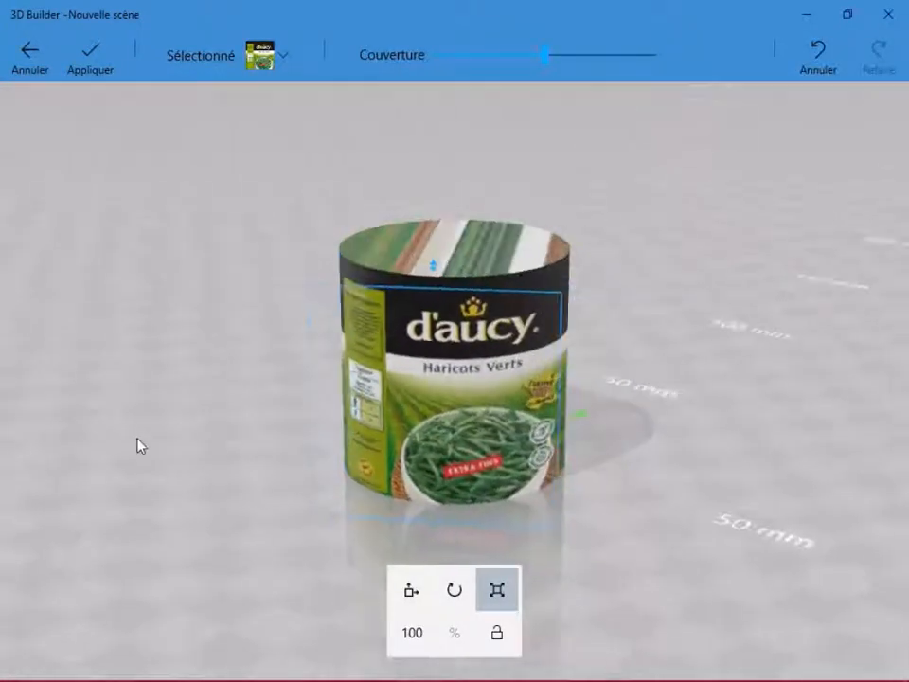
left_click(89, 57)
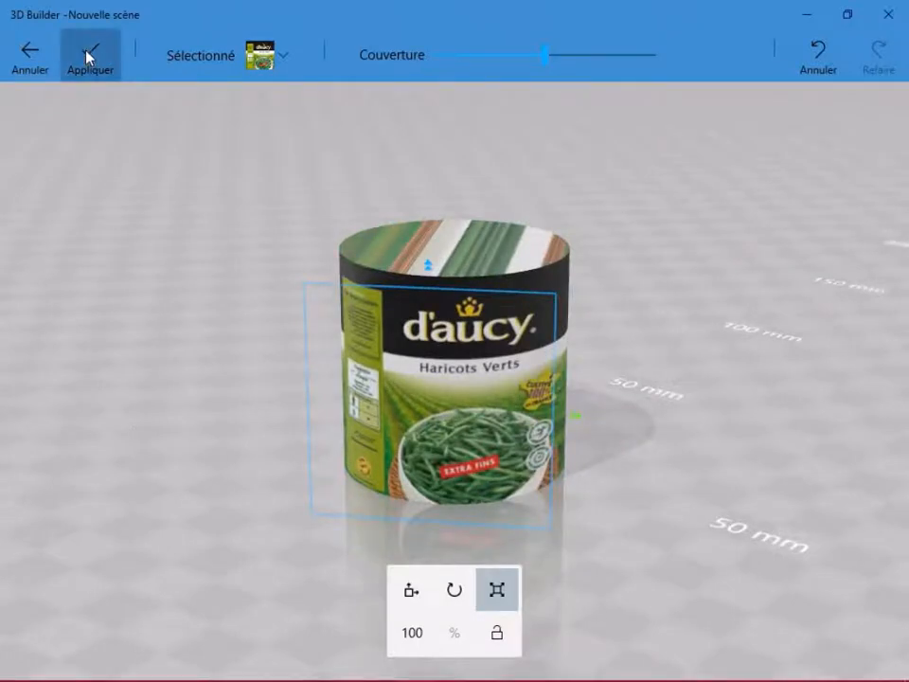
Load the image 2etiquetteAL1.jpg as a second texture for the cylinder's uncovered blue side
left_click_drag(217, 449, 599, 458)
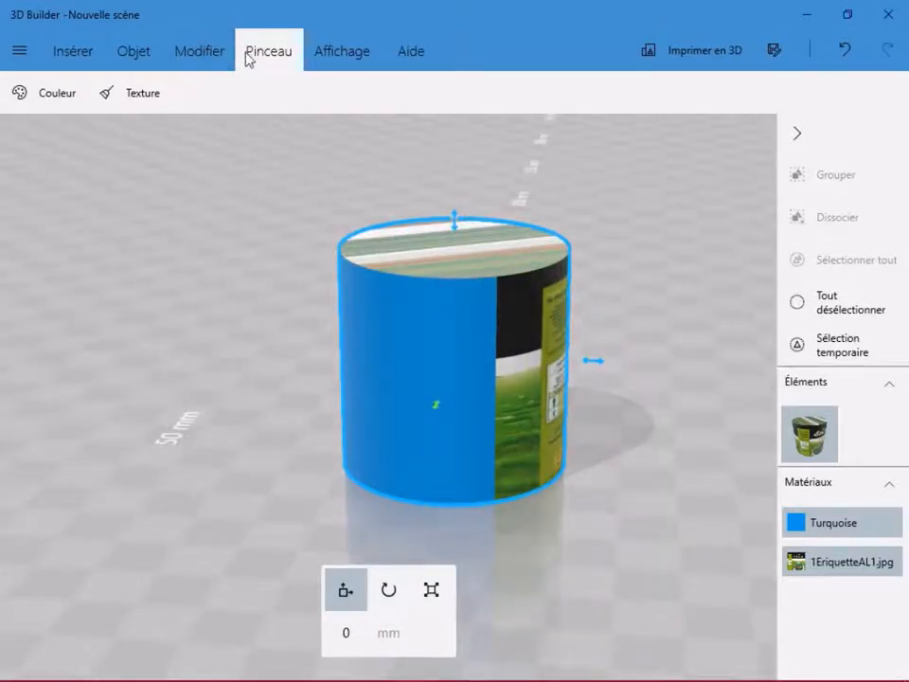
left_click(152, 97)
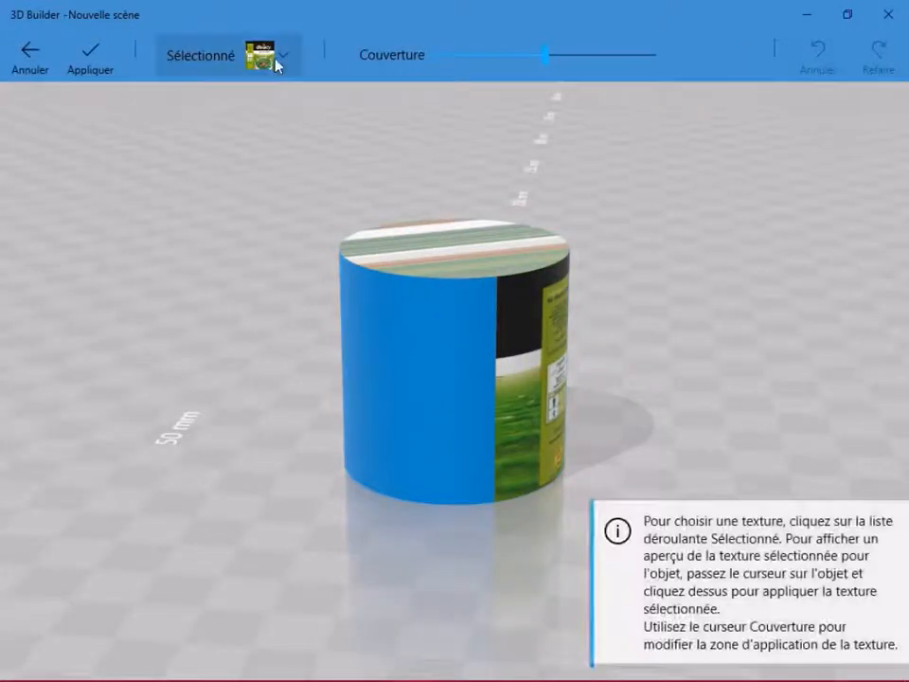
left_click(276, 59)
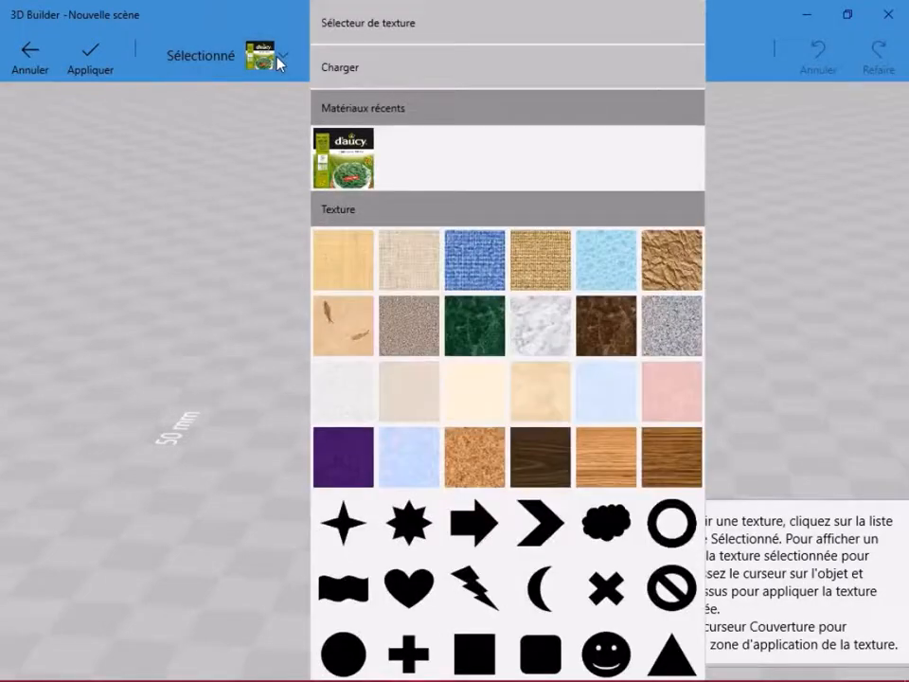
left_click(333, 70)
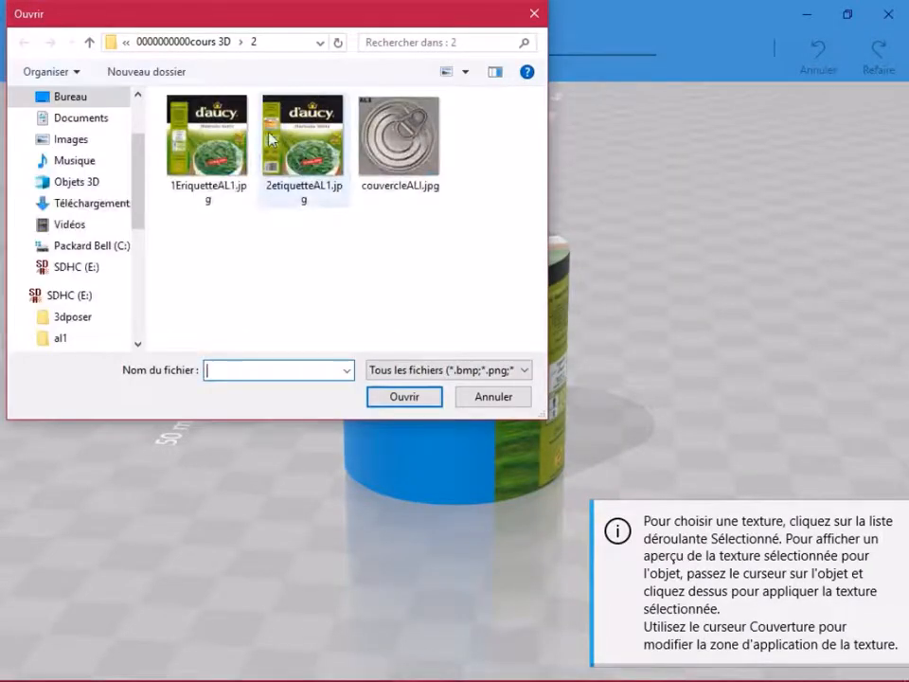
left_click(270, 139)
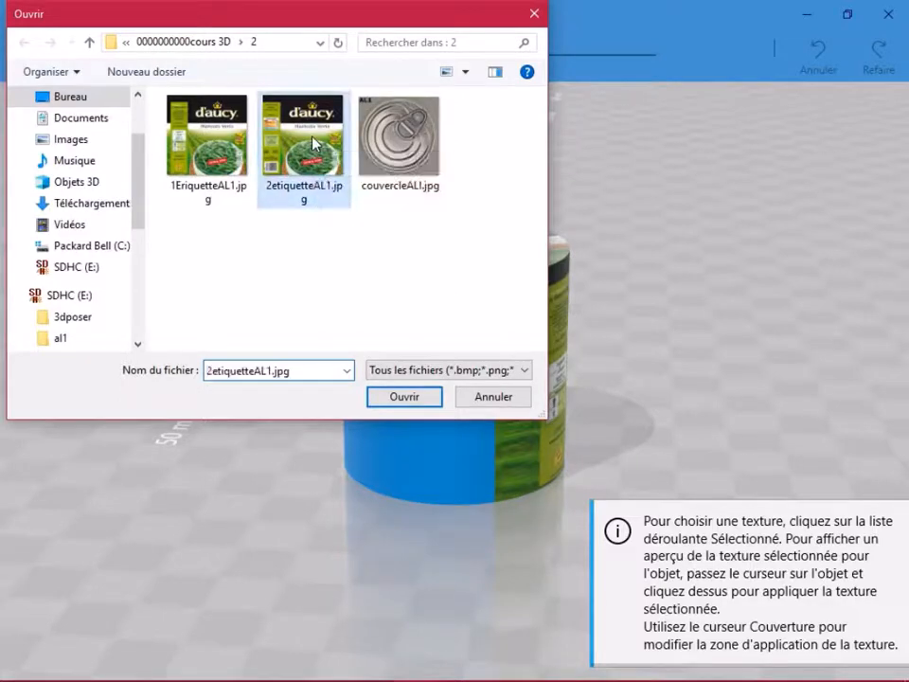
left_click(403, 398)
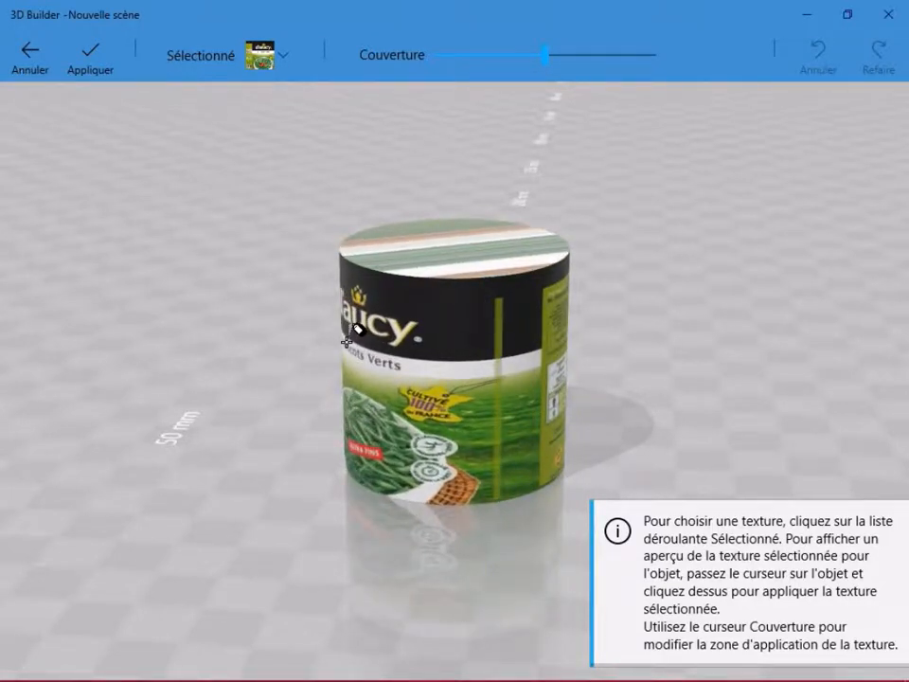
Place the second label image on the cylinder's uncovered side and apply the texture
left_click(346, 342)
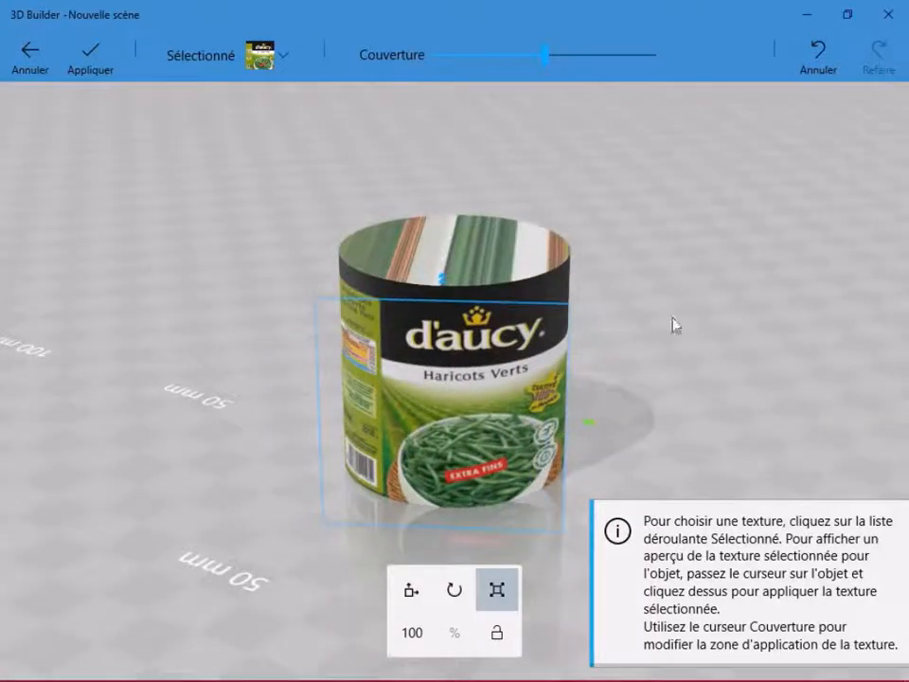
mouse_move(546, 58)
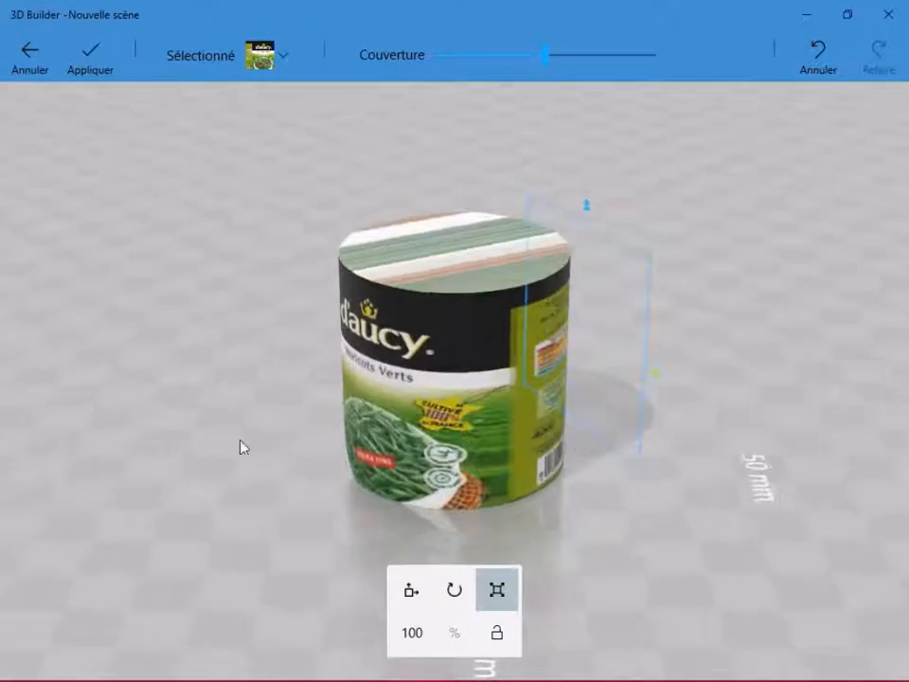
left_click_drag(243, 447, 490, 433)
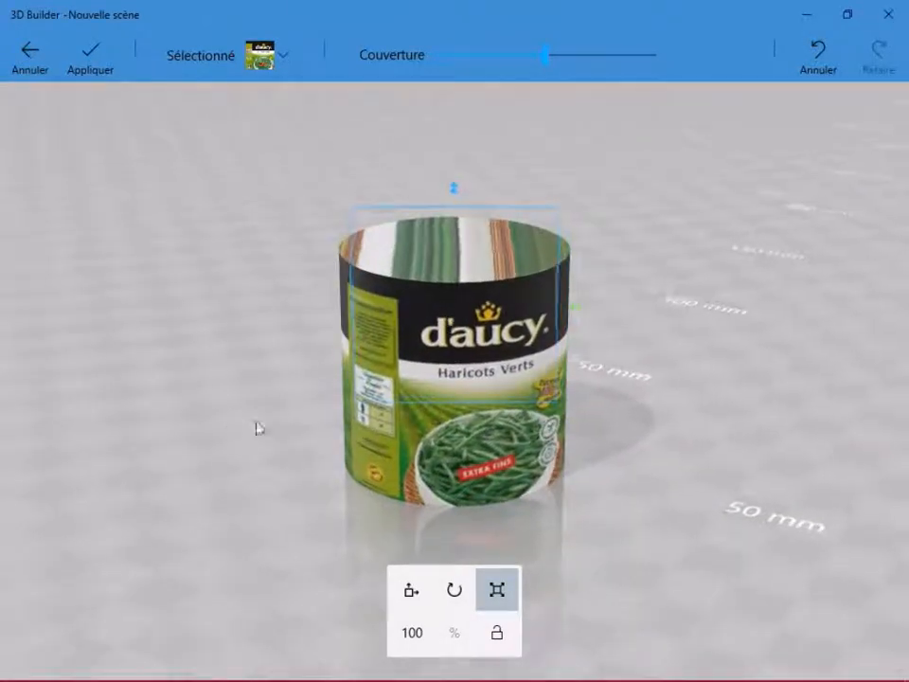
left_click_drag(256, 428, 282, 431)
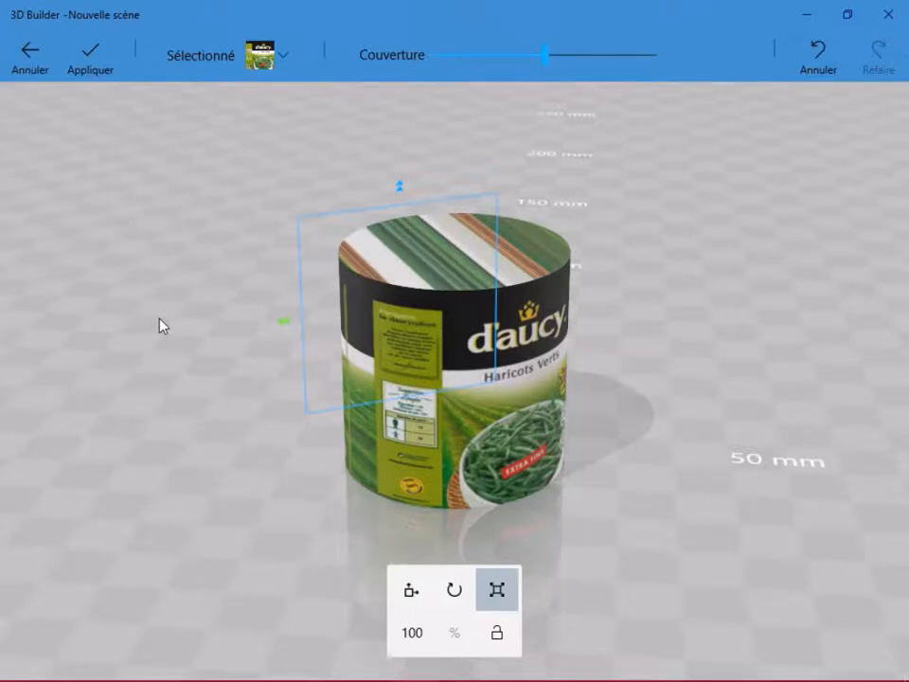
left_click(89, 74)
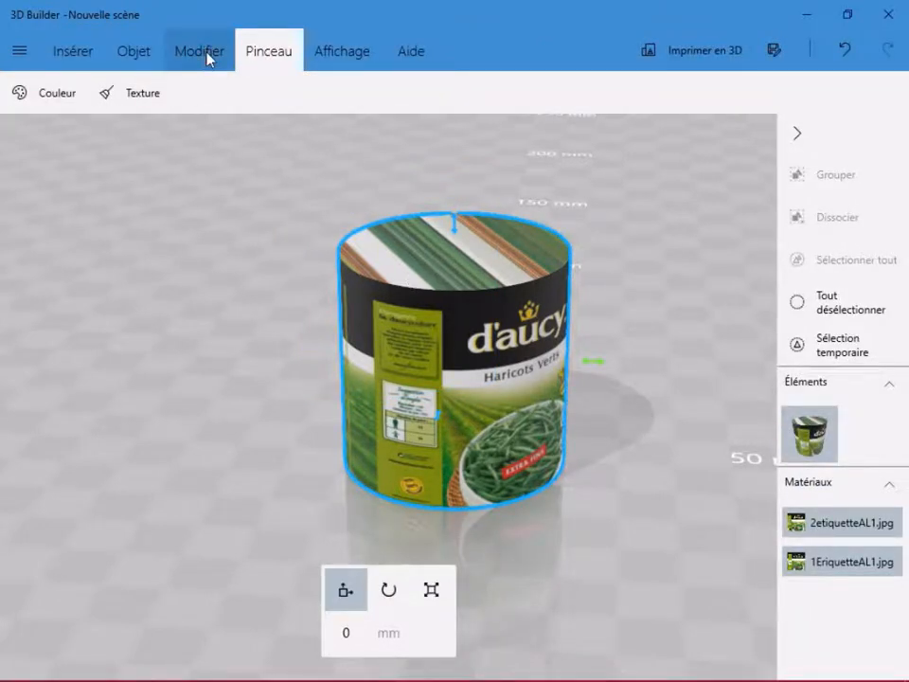
Load the lid image couvercleALI.jpg as a new texture for the can
left_click(144, 95)
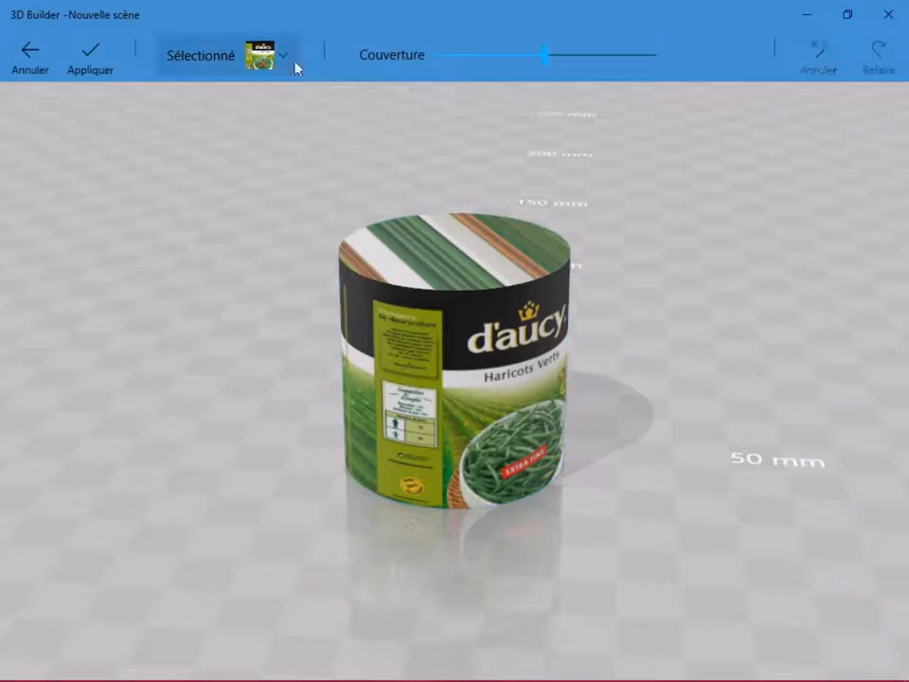
left_click(286, 61)
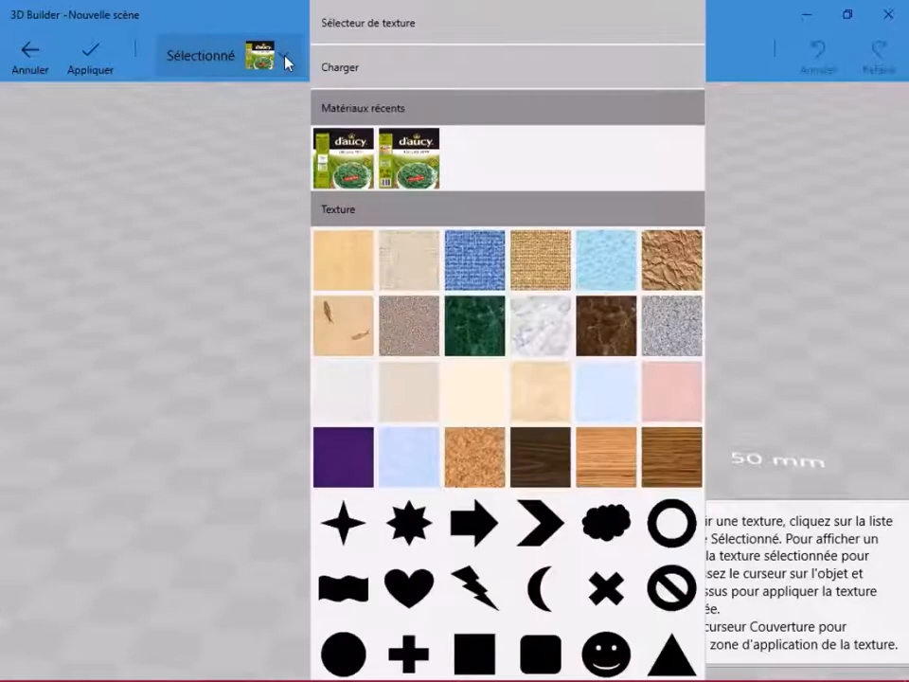
left_click(329, 67)
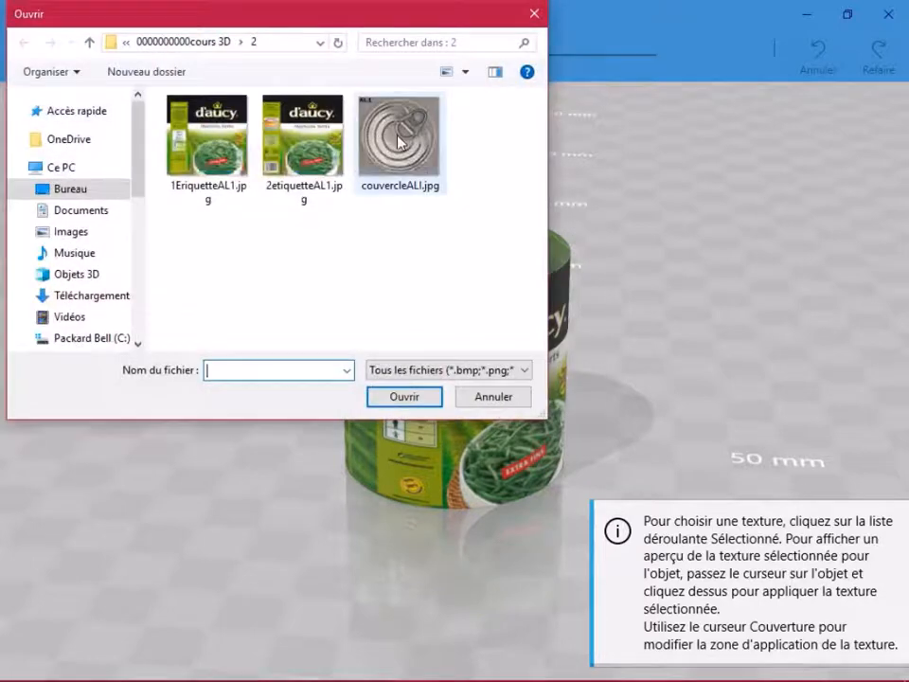
left_click(398, 142)
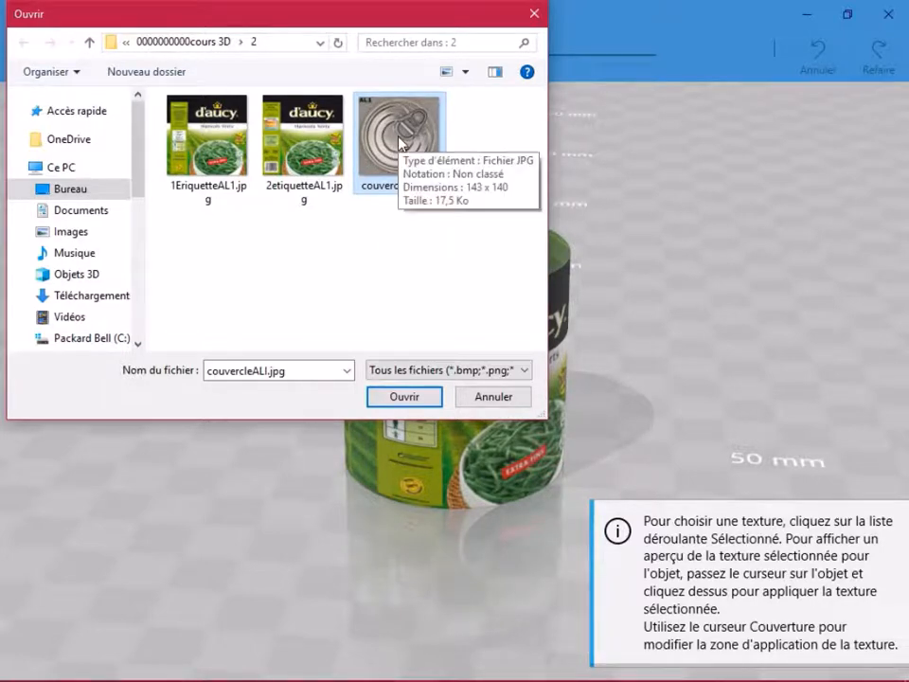
left_click(402, 396)
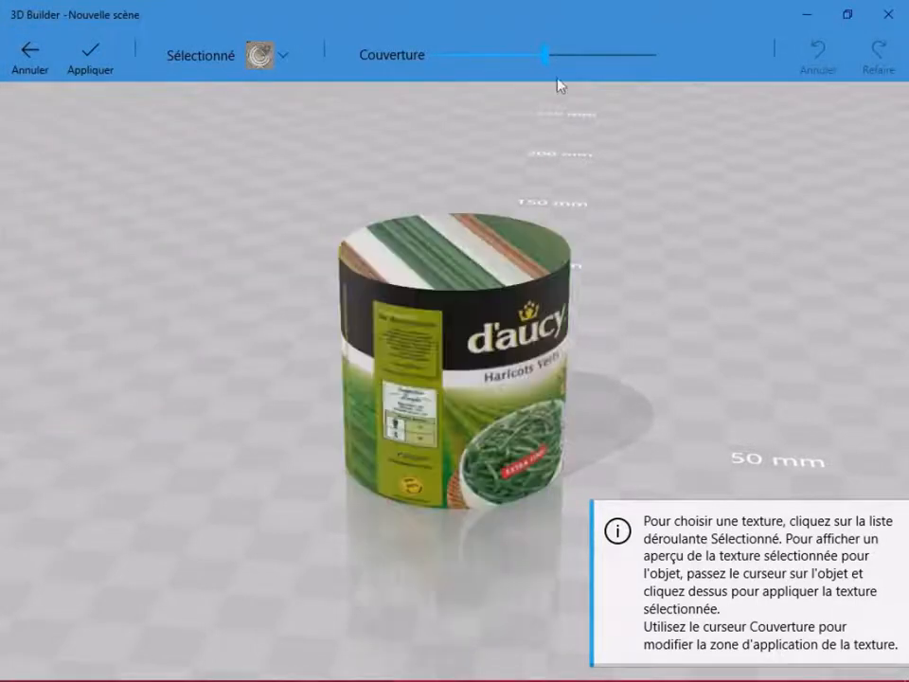
Reduce the texture coverage to about one fifth of its range and place the lid image on the can's top face
left_click(499, 59)
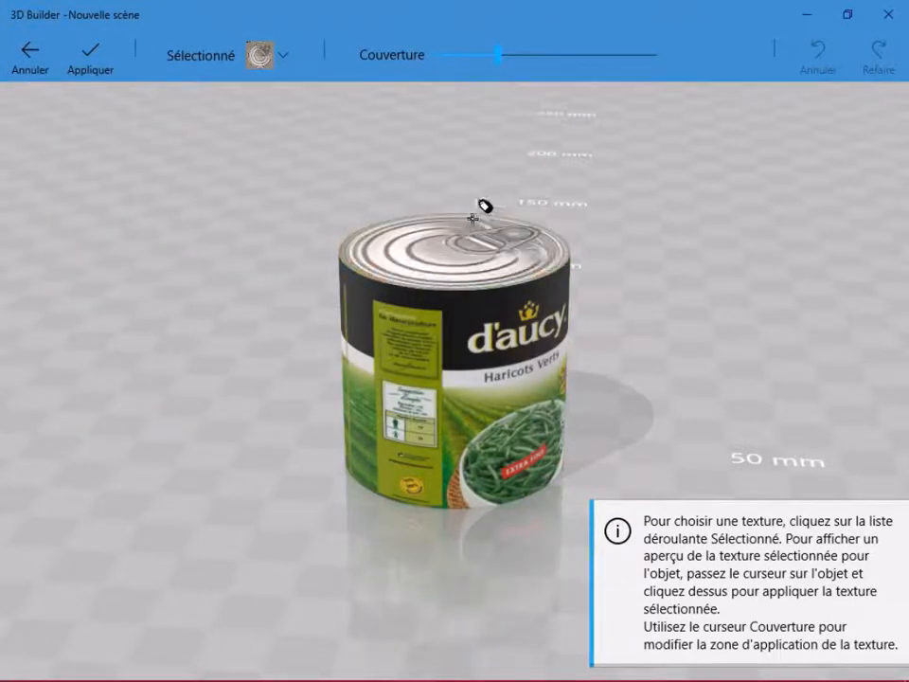
left_click_drag(499, 58, 475, 142)
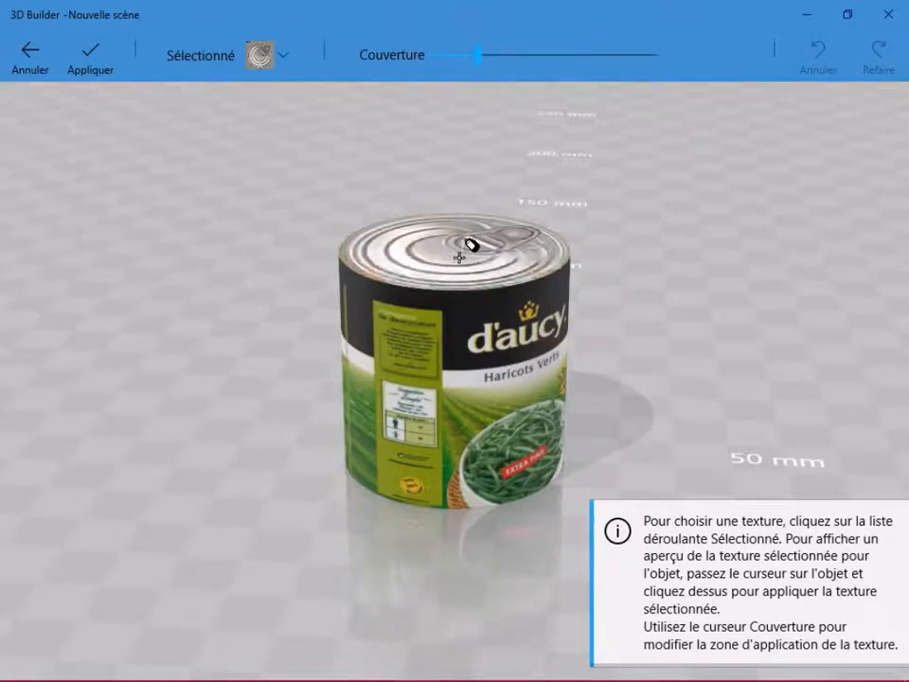
left_click(469, 245)
mouse_move(692, 292)
left_mouse_down()
mouse_move(669, 338)
mouse_move(677, 292)
left_mouse_up()
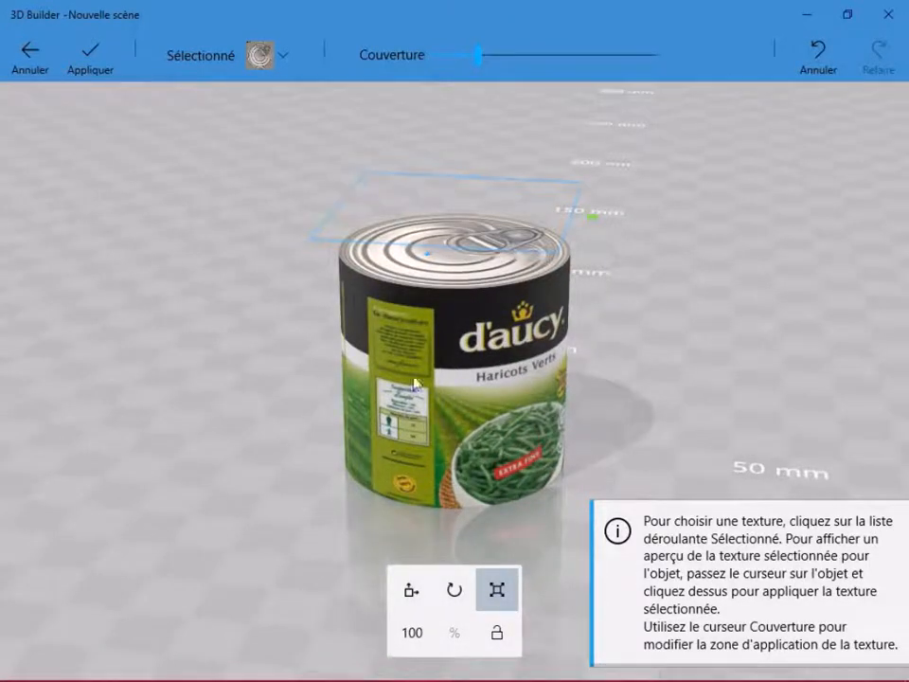
left_click_drag(253, 409, 309, 396)
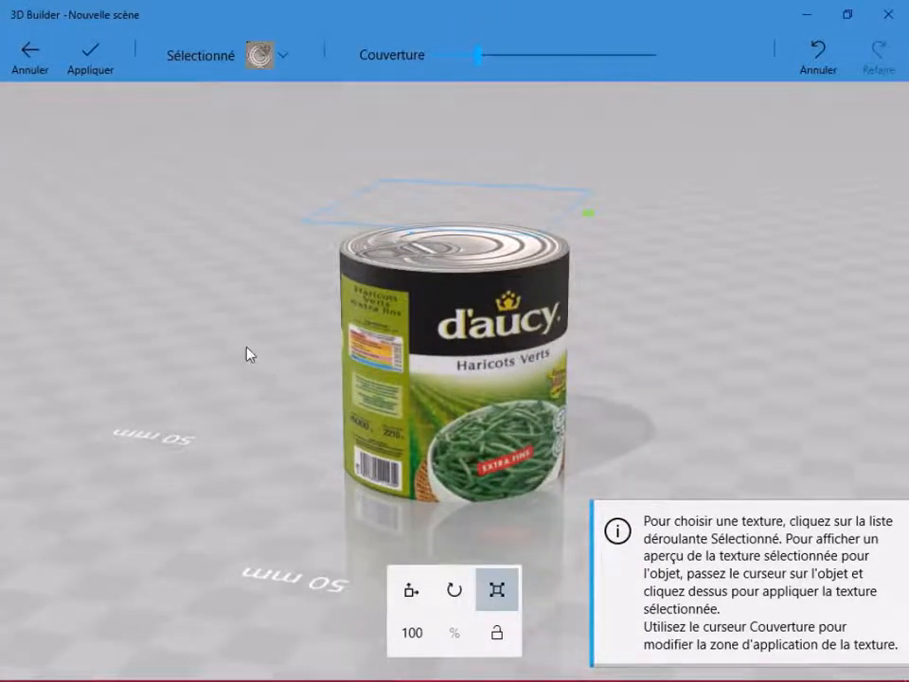